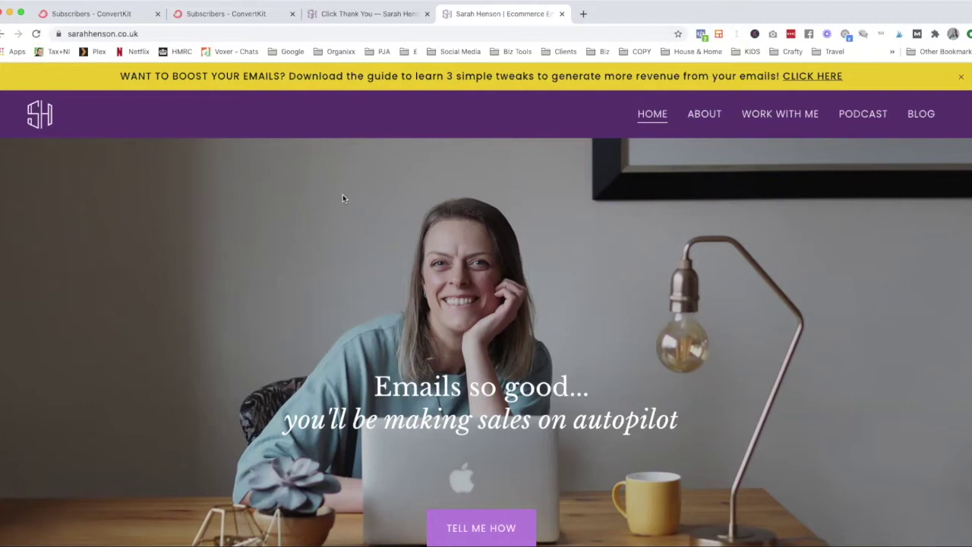
Create a new subscriber tag named 'Bucket: Test'.
{"action": "left_click", "coordinate": [119, 17]}
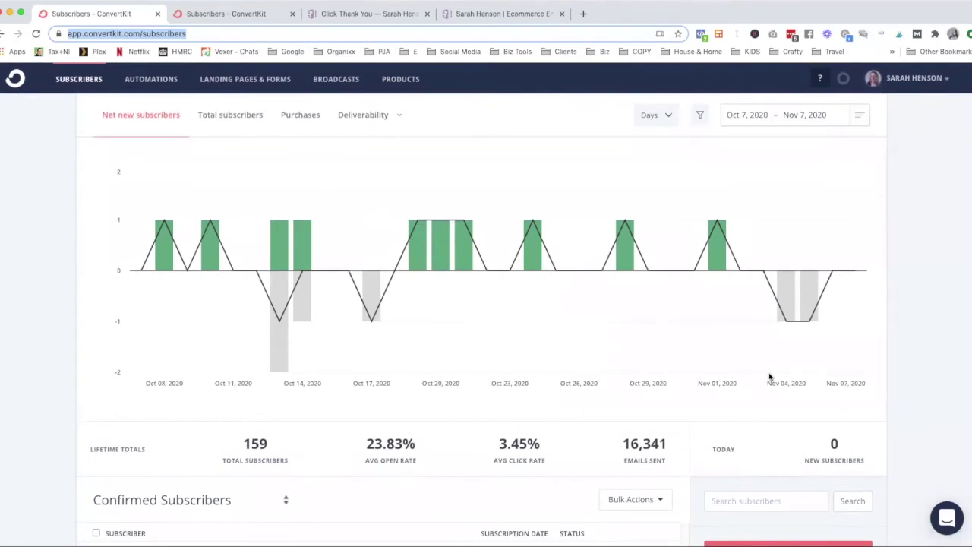
{"action": "scroll", "coordinate": [769, 376], "scroll_direction": "down", "scroll_amount": 6}
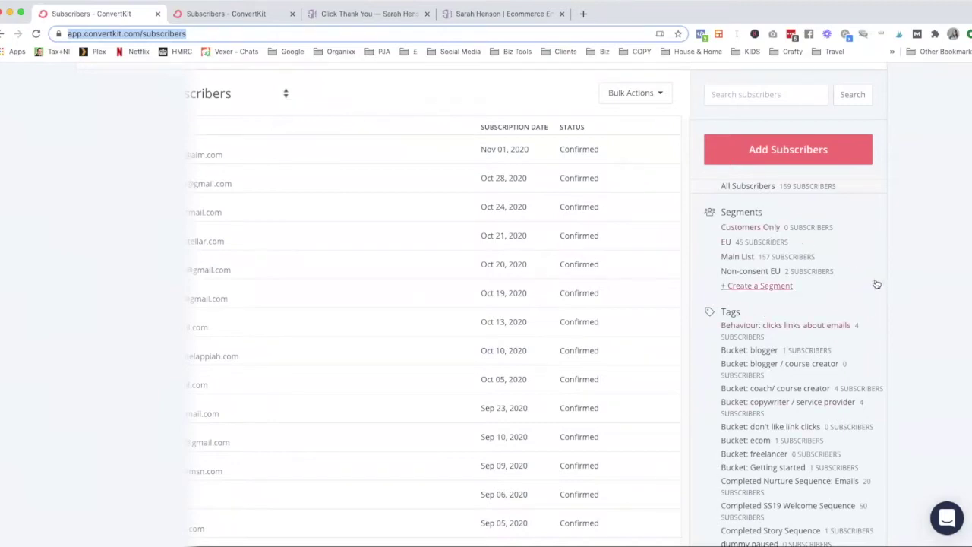
{"action": "scroll", "coordinate": [910, 285], "scroll_direction": "down", "scroll_amount": 3}
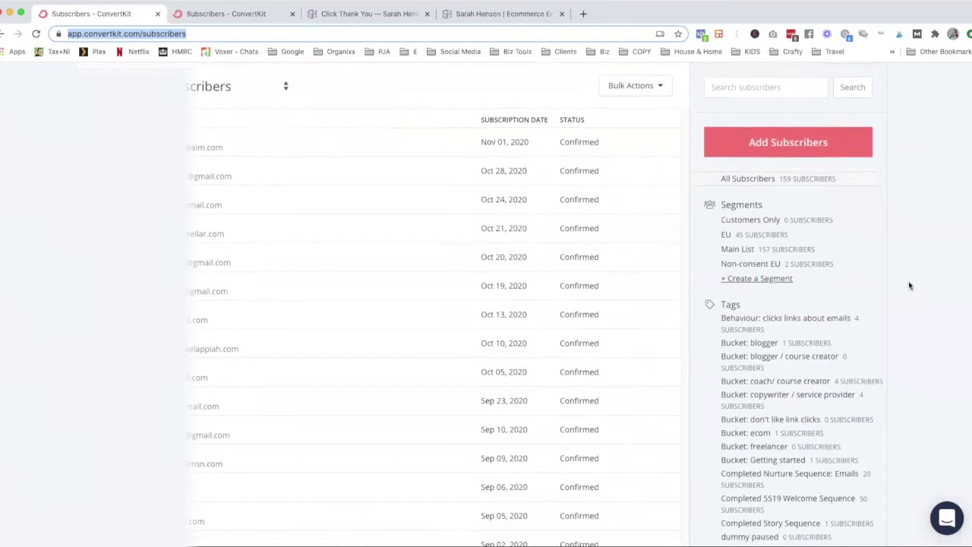
{"action": "scroll", "coordinate": [881, 293], "scroll_direction": "down", "scroll_amount": 5}
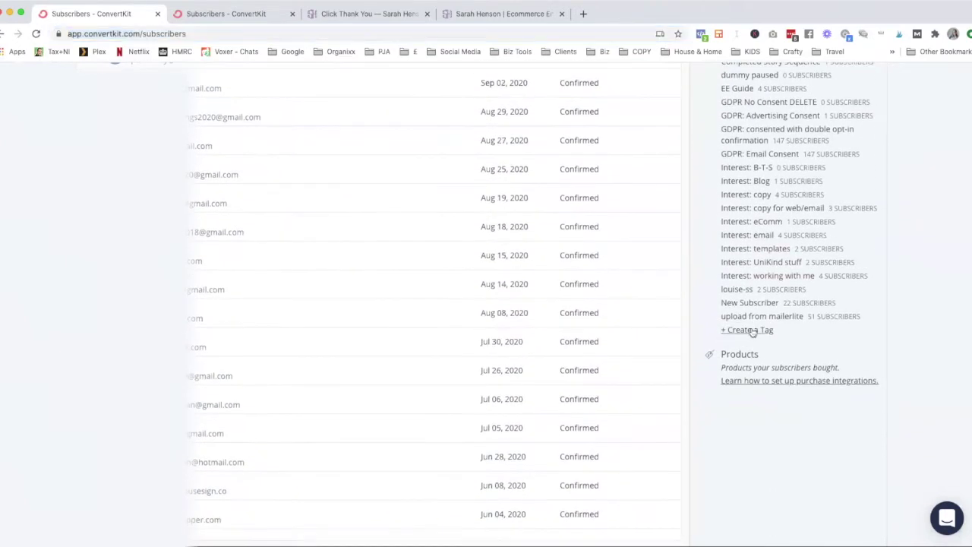
{"action": "left_click", "coordinate": [753, 330]}
{"action": "left_click", "coordinate": [240, 137]}
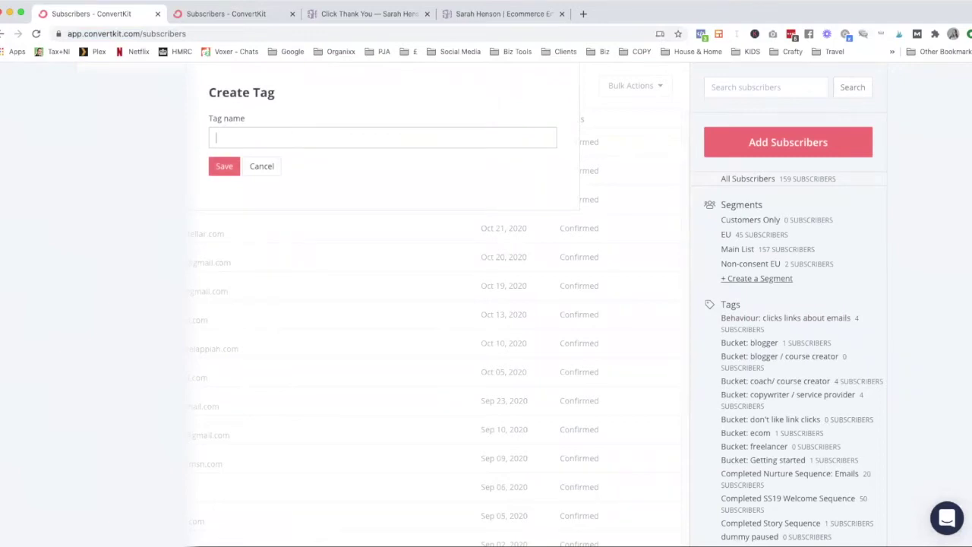
{"action": "type", "text": "Bucket: Test"}
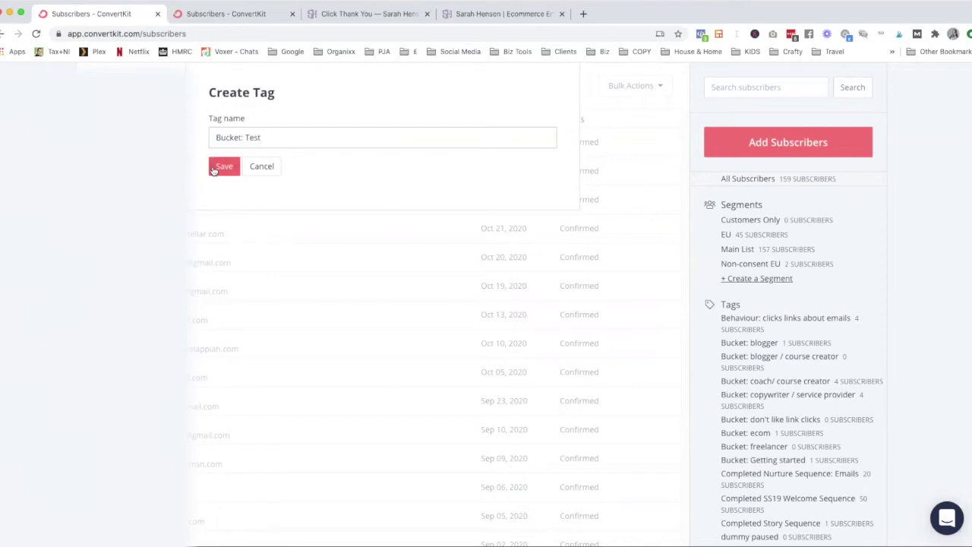
{"action": "left_click", "coordinate": [220, 166]}
Create a second tag named 'Customers'.
{"action": "scroll", "coordinate": [786, 287], "scroll_direction": "down", "scroll_amount": 4}
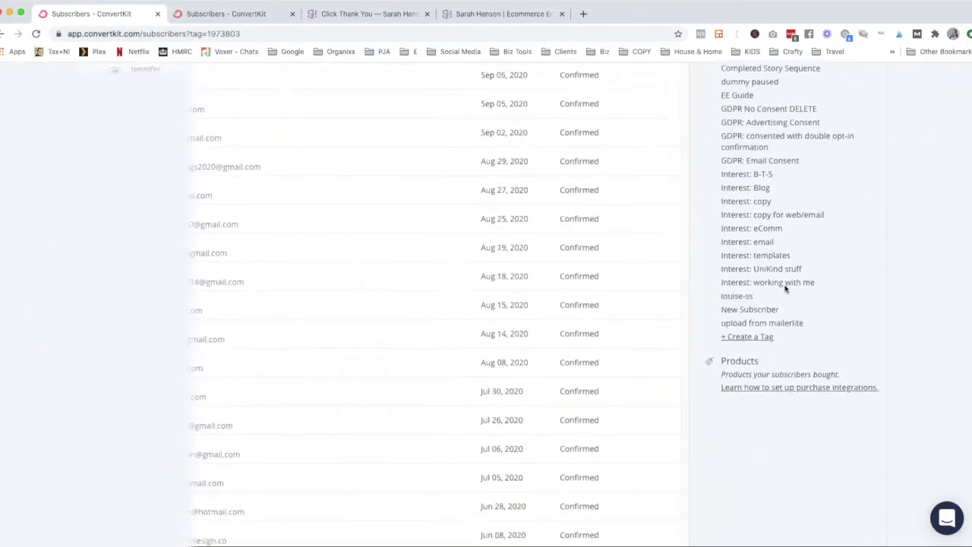
{"action": "left_click", "coordinate": [747, 337]}
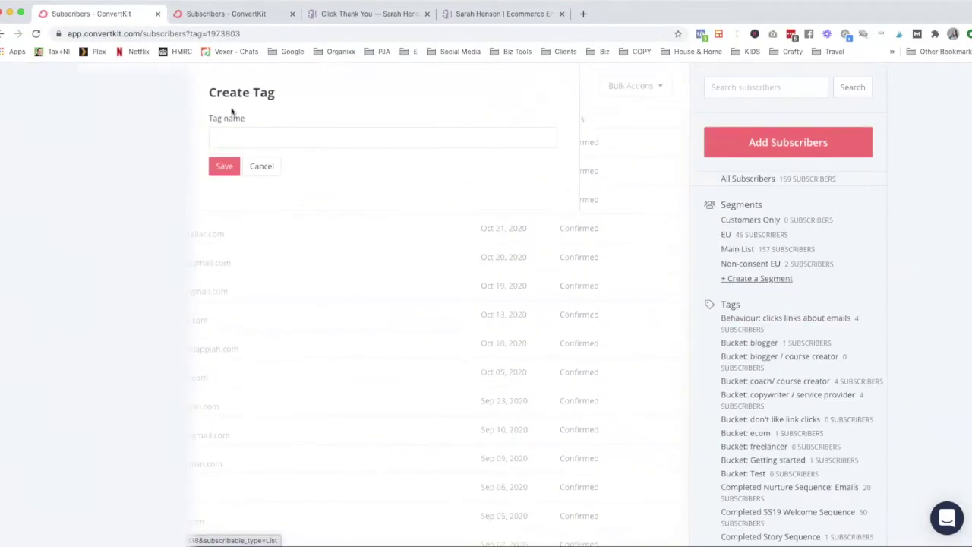
{"action": "type", "text": "Customers"}
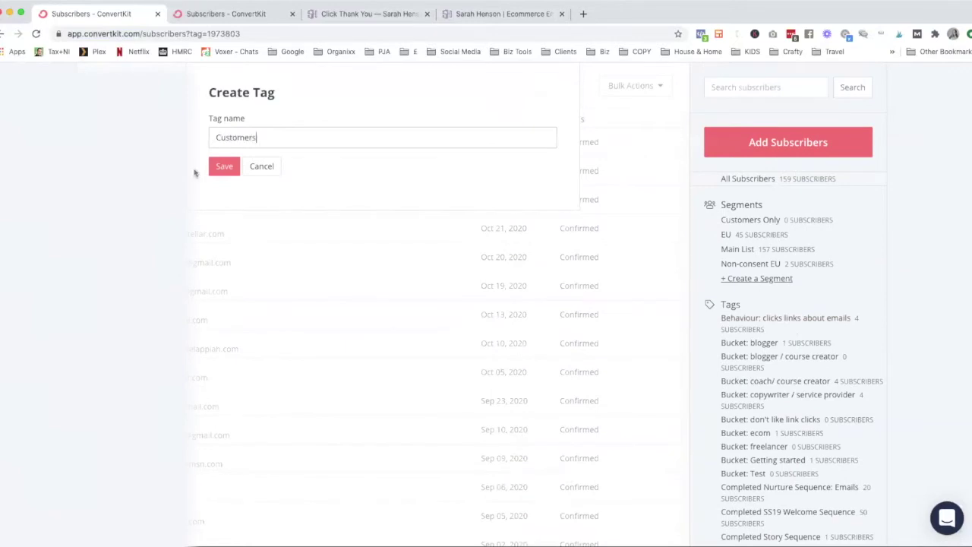
{"action": "left_click", "coordinate": [223, 166]}
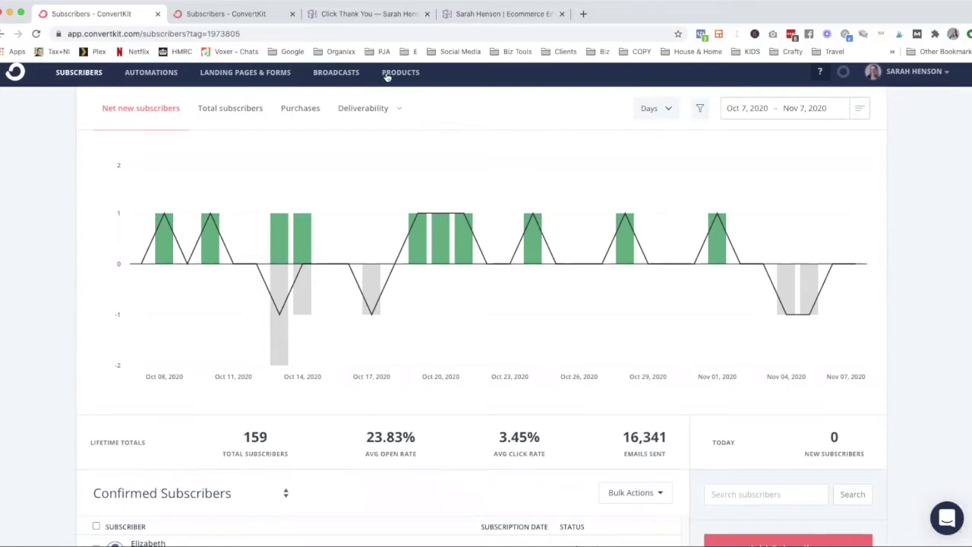
Go to the AW2020 Welcome Sequence's 'quick q' email and select the 'I'm an ecommerce store owner' link text.
{"action": "left_click", "coordinate": [219, 16]}
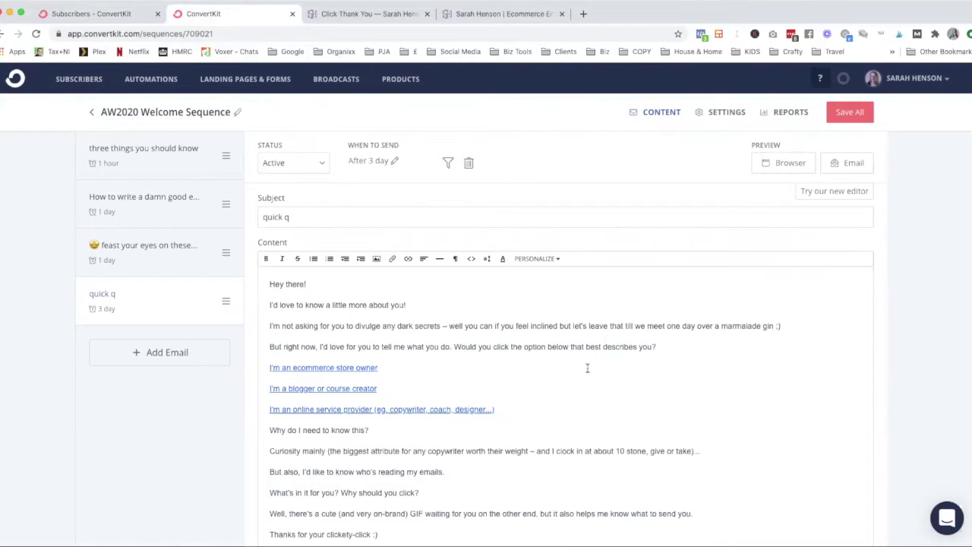
{"action": "scroll", "coordinate": [588, 369], "scroll_direction": "down", "scroll_amount": 2}
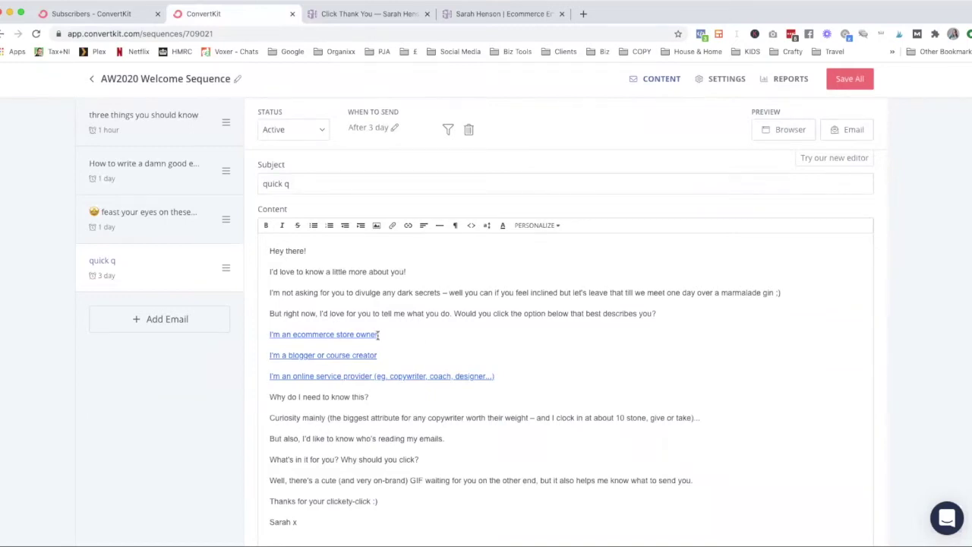
{"action": "left_click_drag", "start_coordinate": [380, 334], "coordinate": [267, 336]}
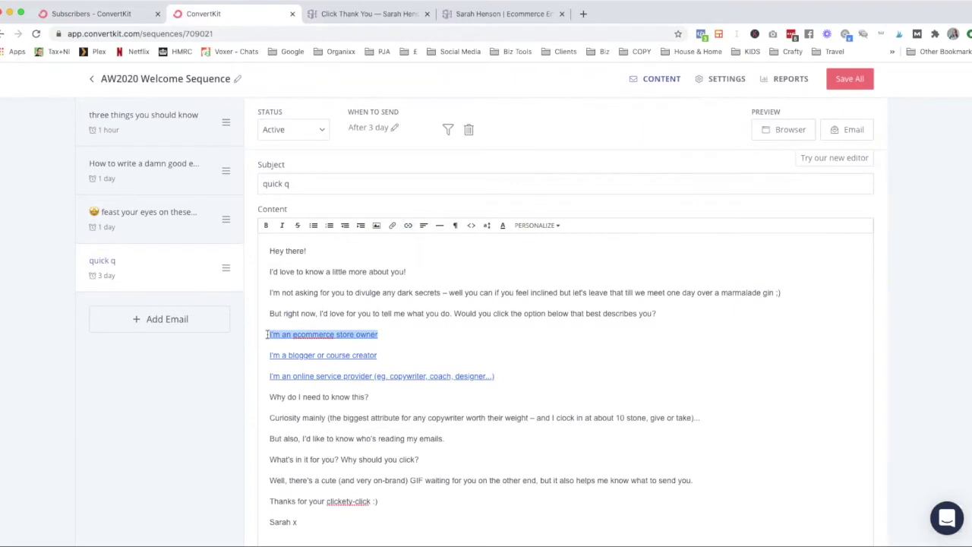
Add the 'Bucket: Test' tag to the ecommerce store owner link, then view its click-thanks page.
{"action": "left_click", "coordinate": [409, 226]}
{"action": "left_click", "coordinate": [419, 244]}
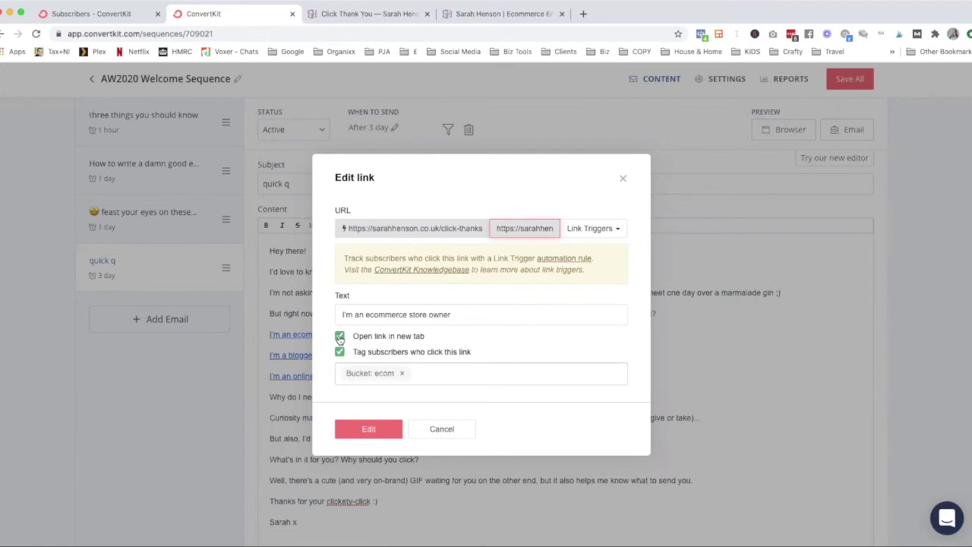
{"action": "left_click", "coordinate": [438, 373]}
{"action": "type", "text": "bucket"}
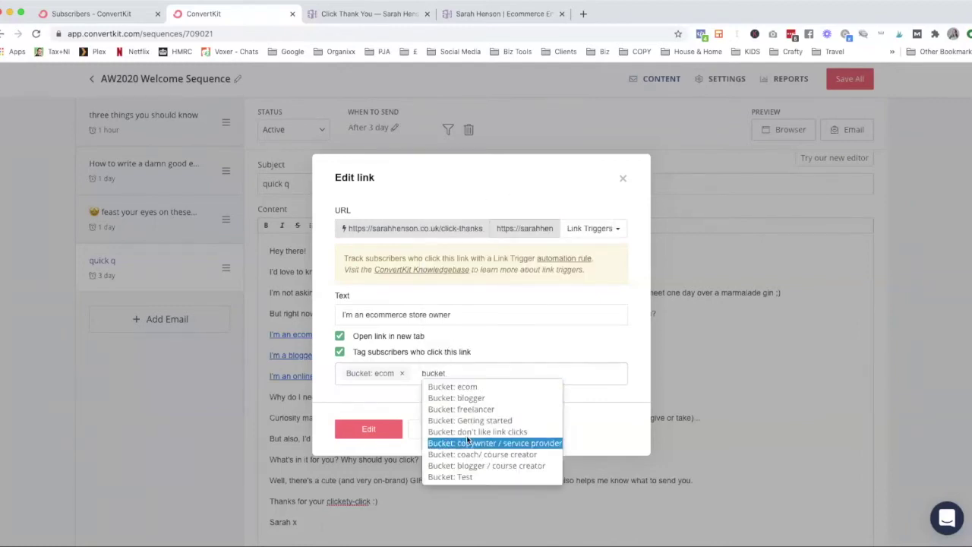
{"action": "left_click", "coordinate": [465, 477]}
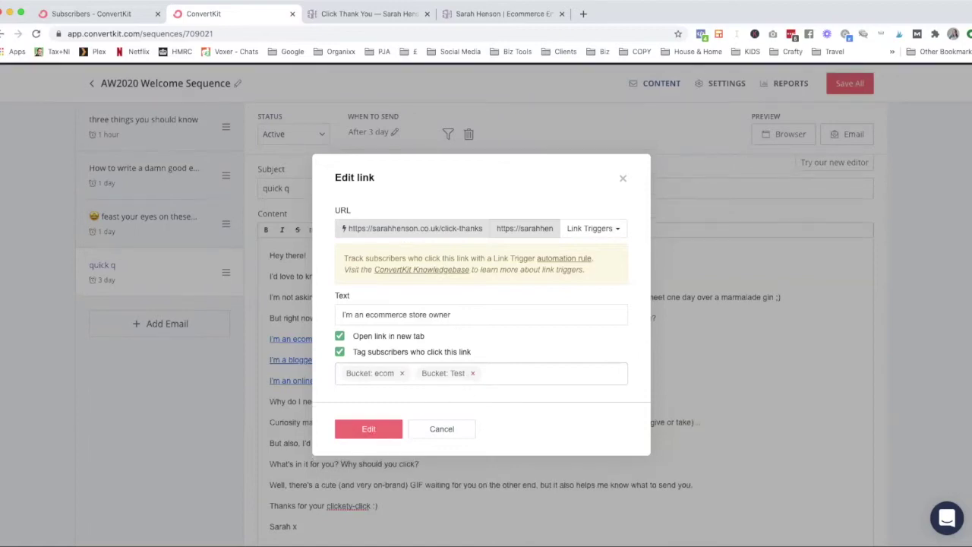
{"action": "left_click", "coordinate": [380, 15]}
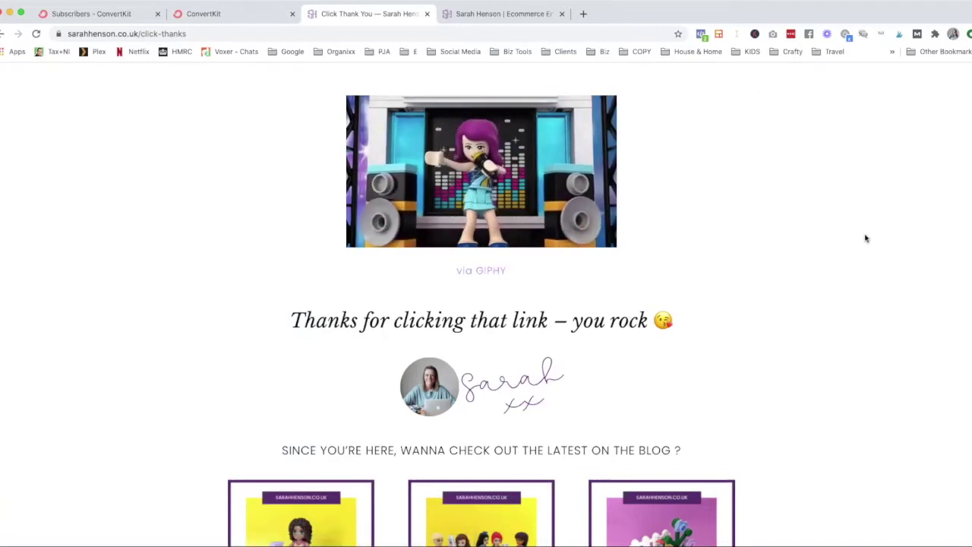
Check the click-thanks page, then confirm the ecommerce link's tag changes in the Edit link dialog.
{"action": "scroll", "coordinate": [866, 239], "scroll_direction": "down", "scroll_amount": 5}
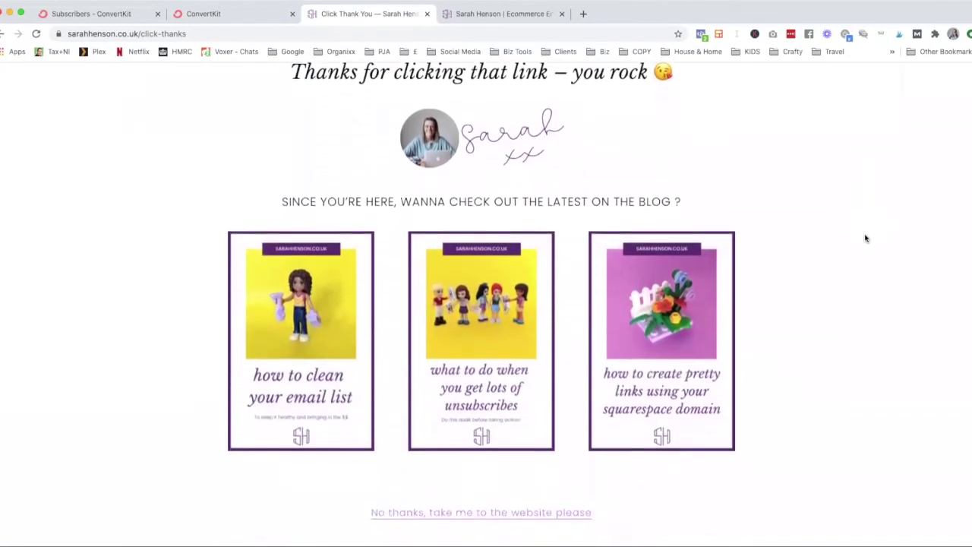
{"action": "mouse_move", "coordinate": [723, 300]}
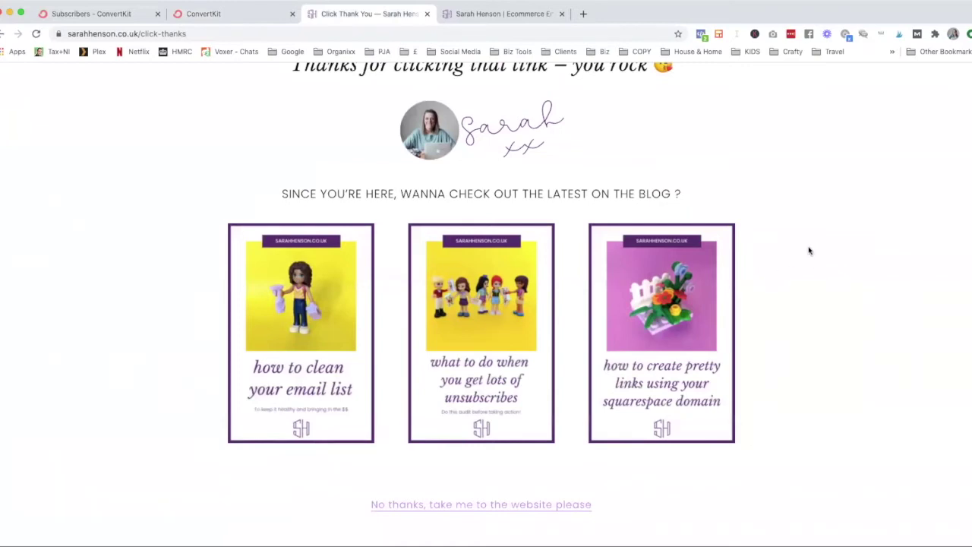
{"action": "scroll", "coordinate": [809, 250], "scroll_direction": "up", "scroll_amount": 5}
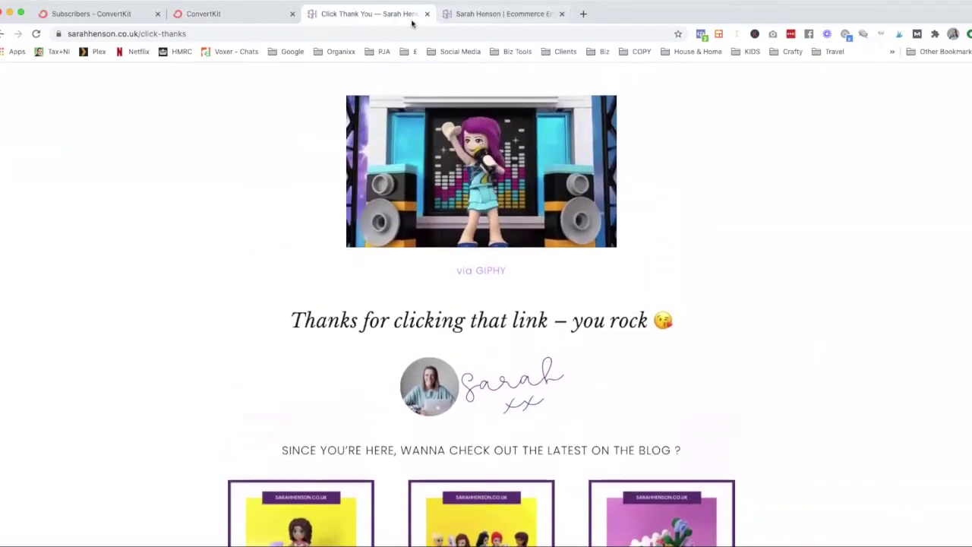
{"action": "left_click", "coordinate": [217, 17]}
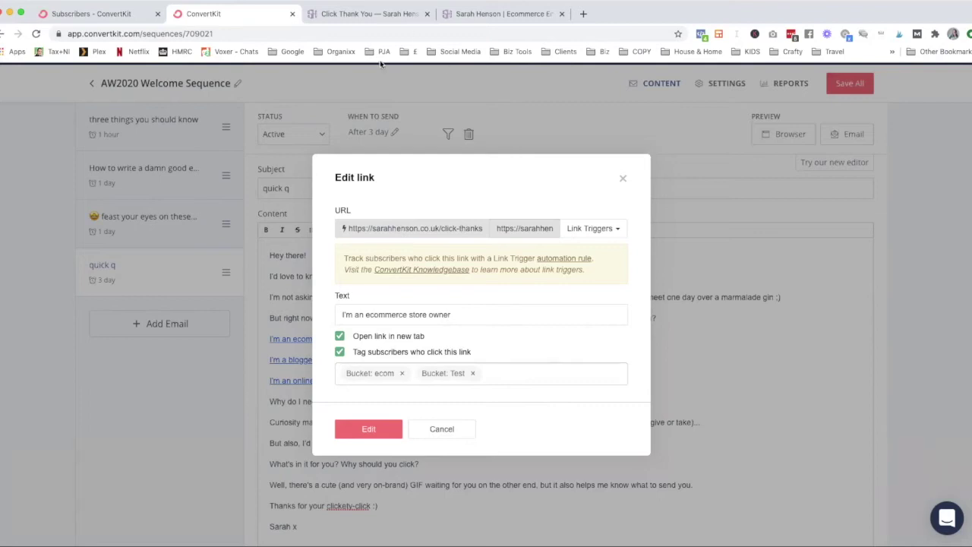
{"action": "left_click", "coordinate": [371, 15]}
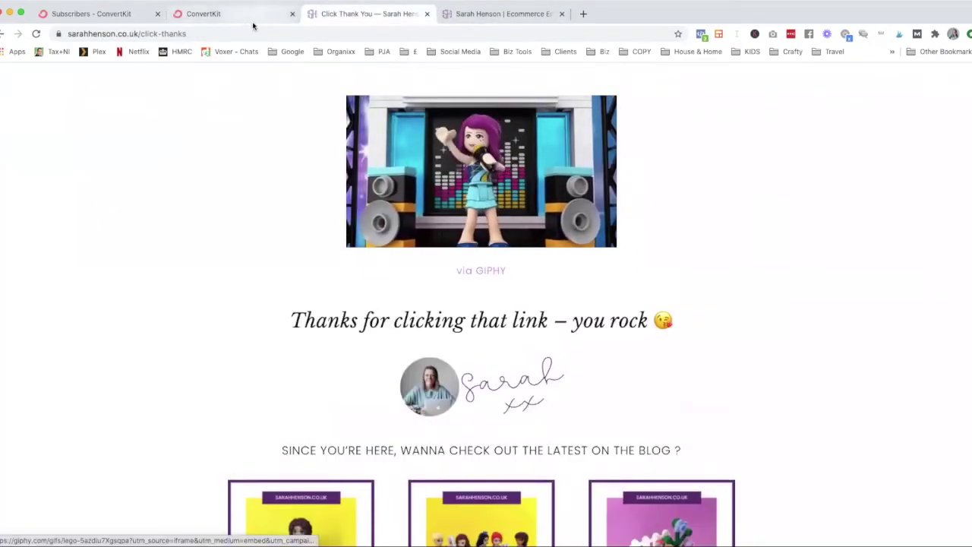
{"action": "left_click", "coordinate": [245, 23]}
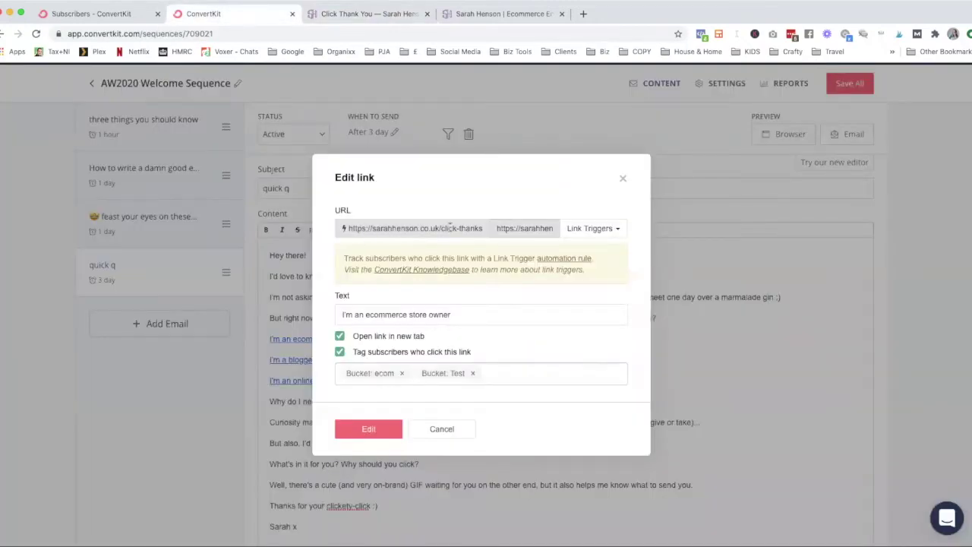
{"action": "left_click", "coordinate": [367, 430]}
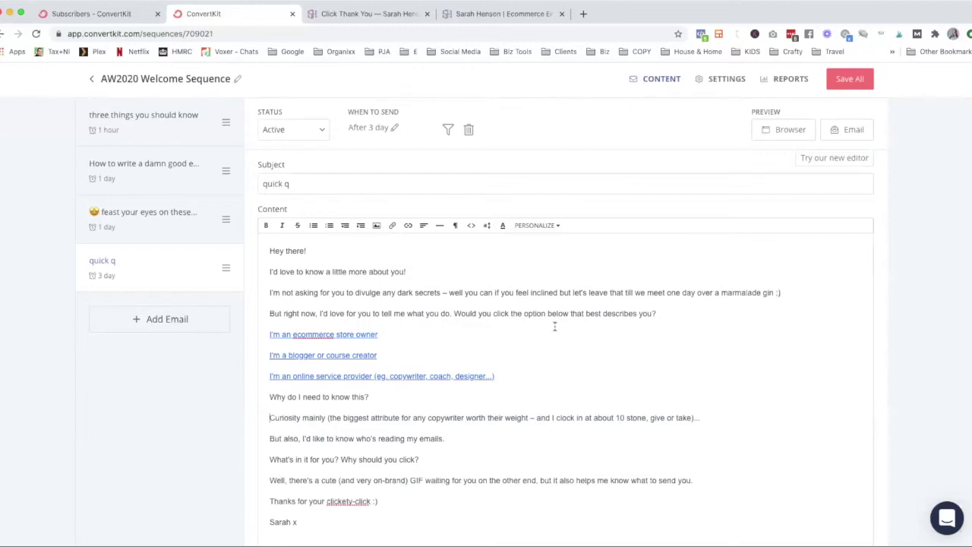
Add a new rule from the Subscribers Automations > Rules page.
{"action": "left_click", "coordinate": [145, 22]}
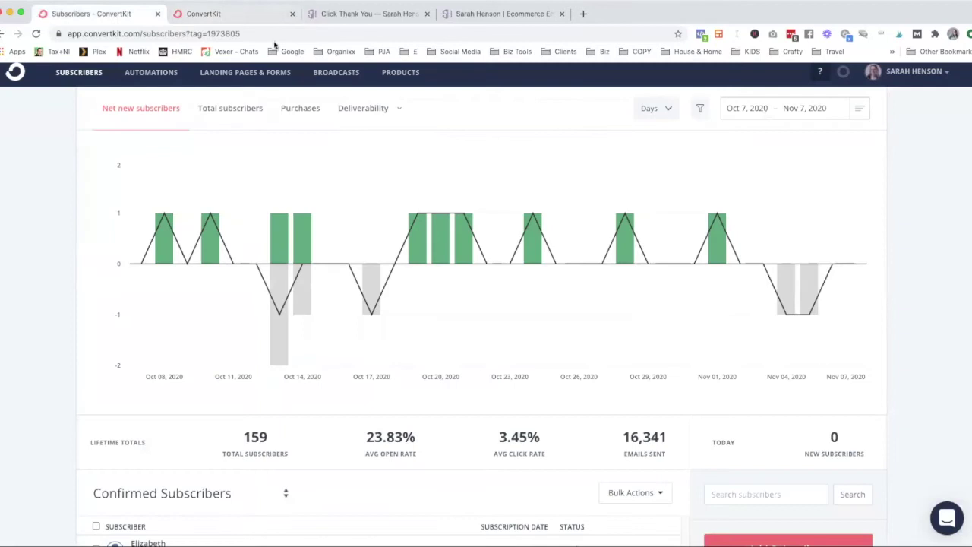
{"action": "left_click", "coordinate": [151, 72]}
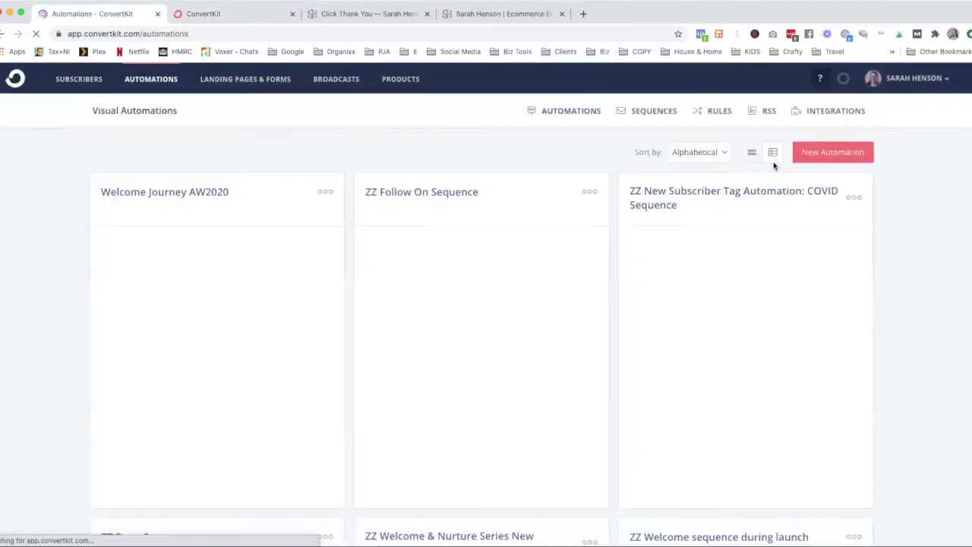
{"action": "left_click", "coordinate": [718, 112]}
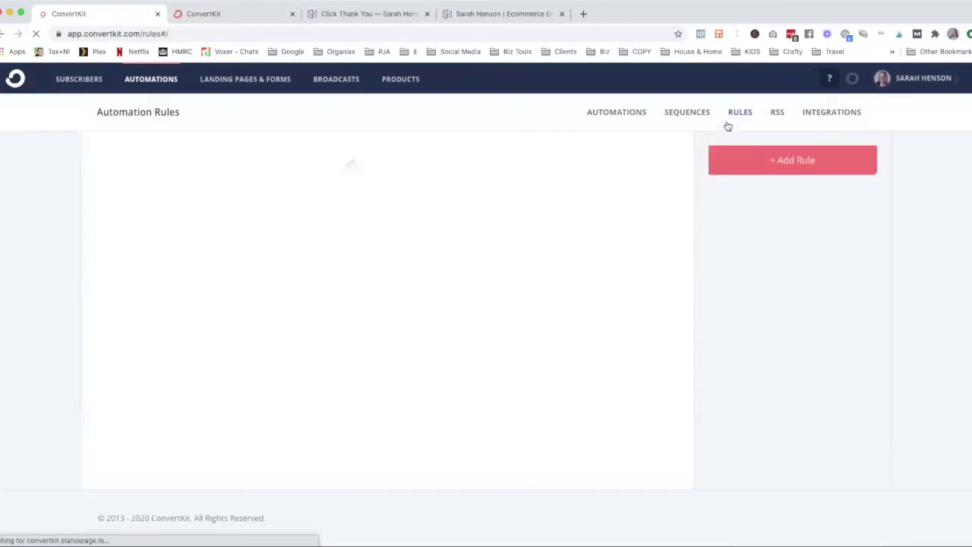
{"action": "left_click", "coordinate": [755, 164]}
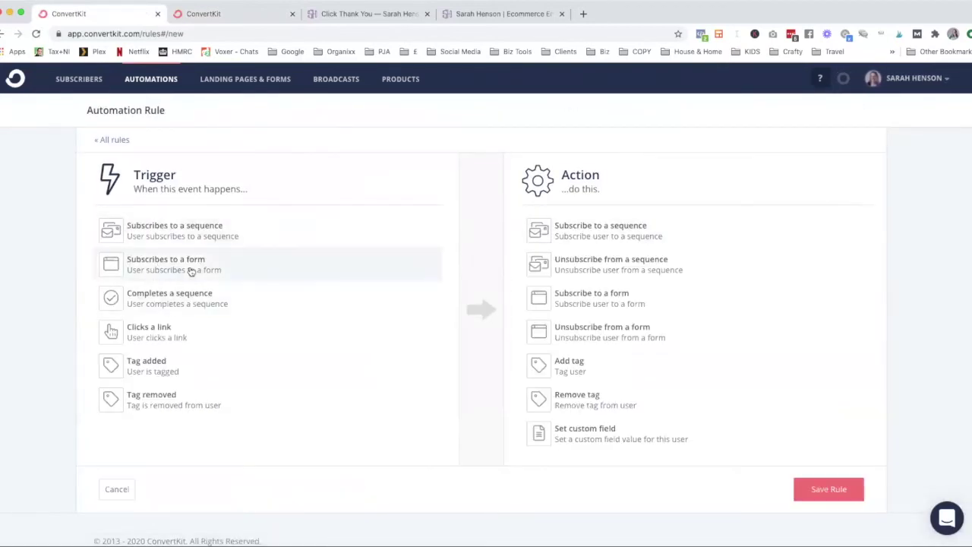
Set the rule to add tag 'Interest: copy' when someone subscribes via 'Landing Page Copy Checklist: Landing Page'.
{"action": "left_click", "coordinate": [191, 272]}
{"action": "left_click", "coordinate": [178, 279]}
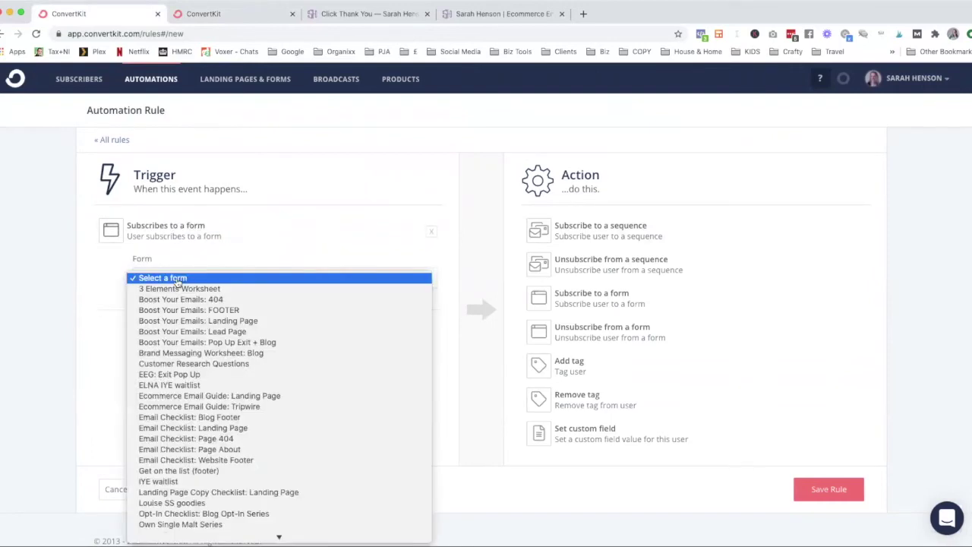
{"action": "left_click", "coordinate": [221, 492]}
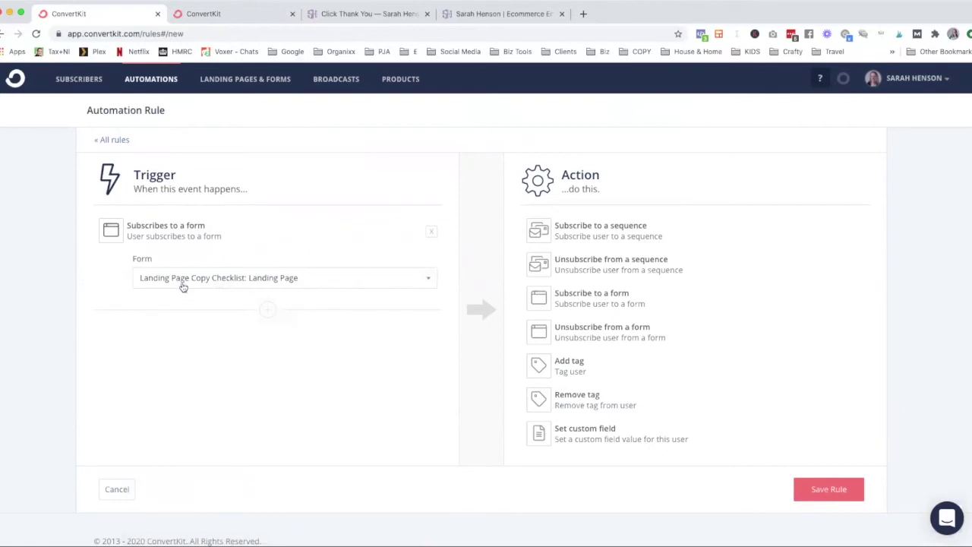
{"action": "left_click", "coordinate": [587, 371]}
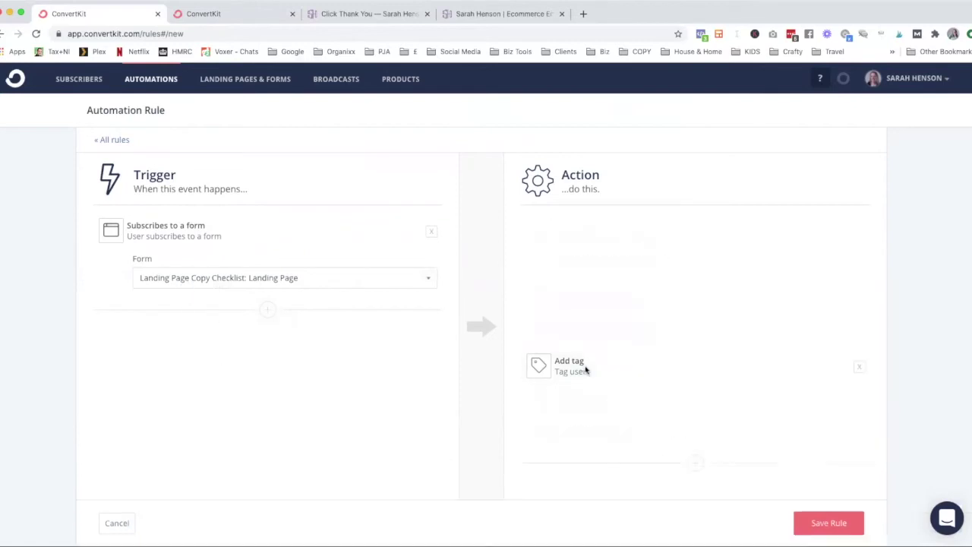
{"action": "left_click", "coordinate": [598, 284]}
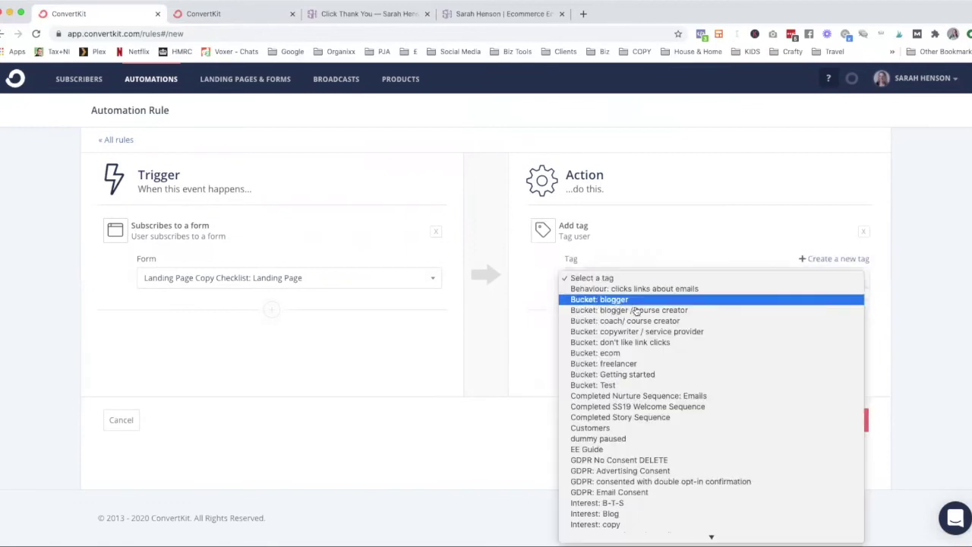
{"action": "scroll", "coordinate": [677, 503], "scroll_direction": "down", "scroll_amount": 1}
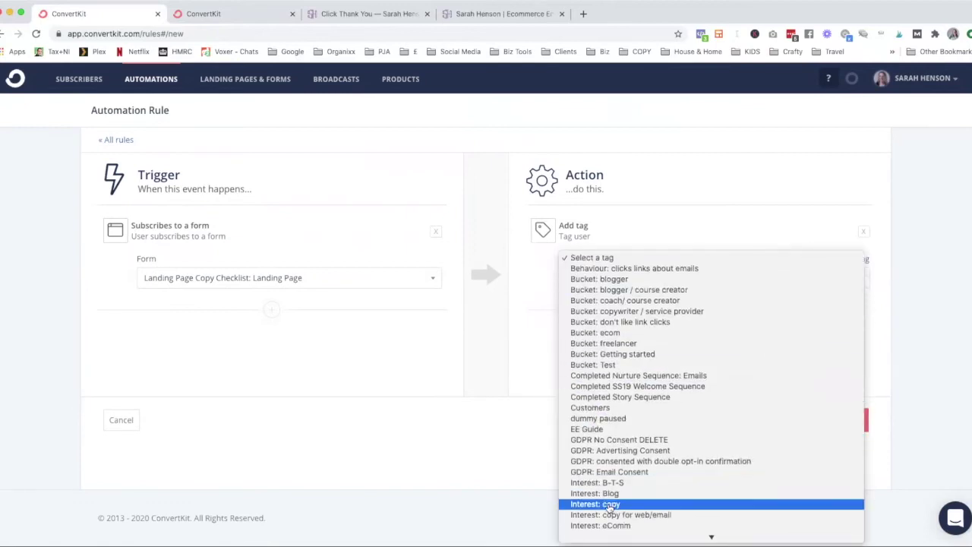
{"action": "left_click", "coordinate": [608, 506]}
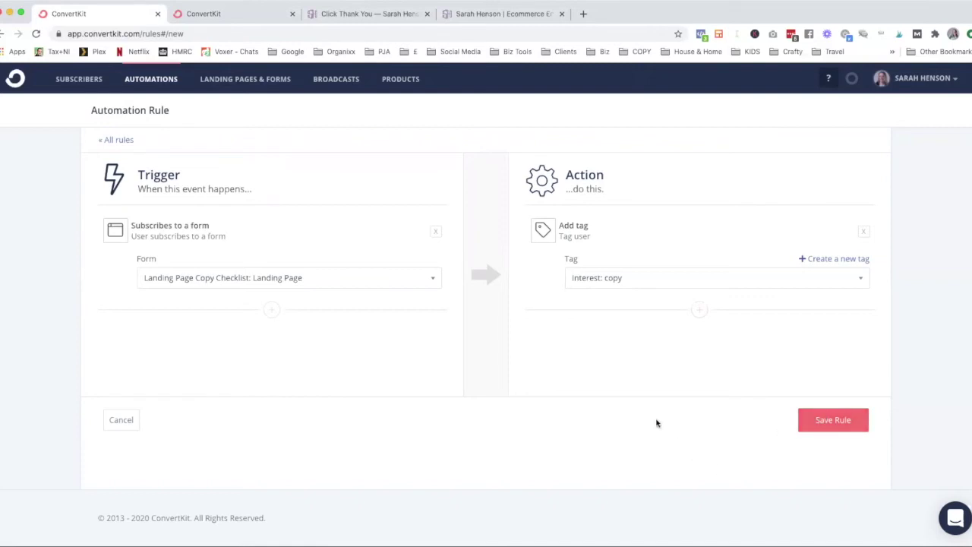
Go to the Subscribers page and scroll down to the subscriber list.
{"action": "left_click", "coordinate": [79, 79]}
{"action": "scroll", "coordinate": [486, 258], "scroll_direction": "down", "scroll_amount": 5}
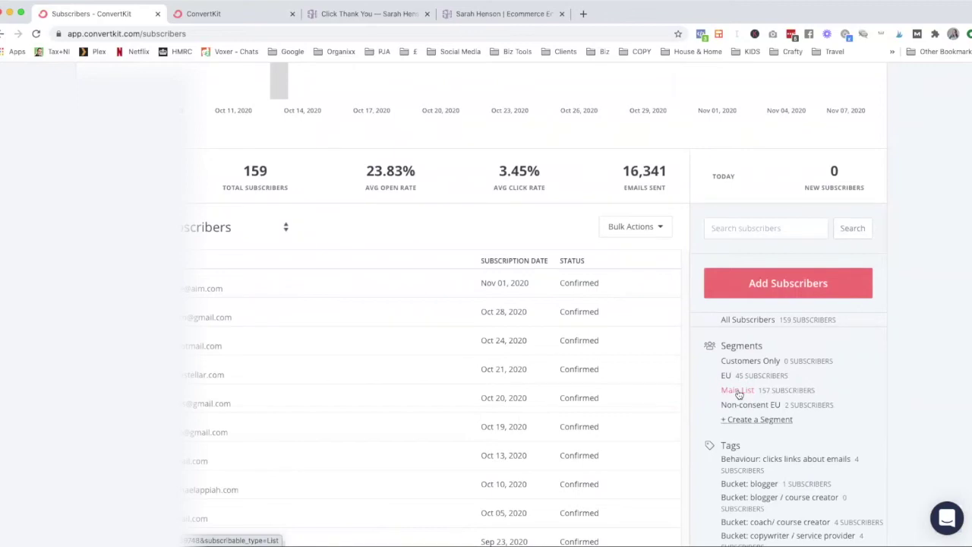
Open the Main List segment to see its Edit Segment filters.
{"action": "left_click", "coordinate": [738, 390]}
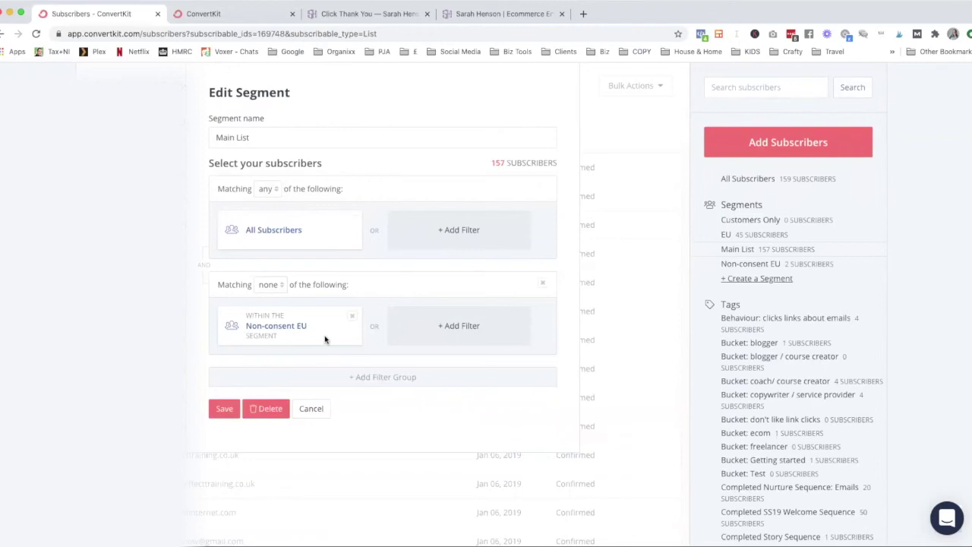
Close Main List unchanged and start a new segment named 'Customer Only'.
{"action": "left_click", "coordinate": [311, 408]}
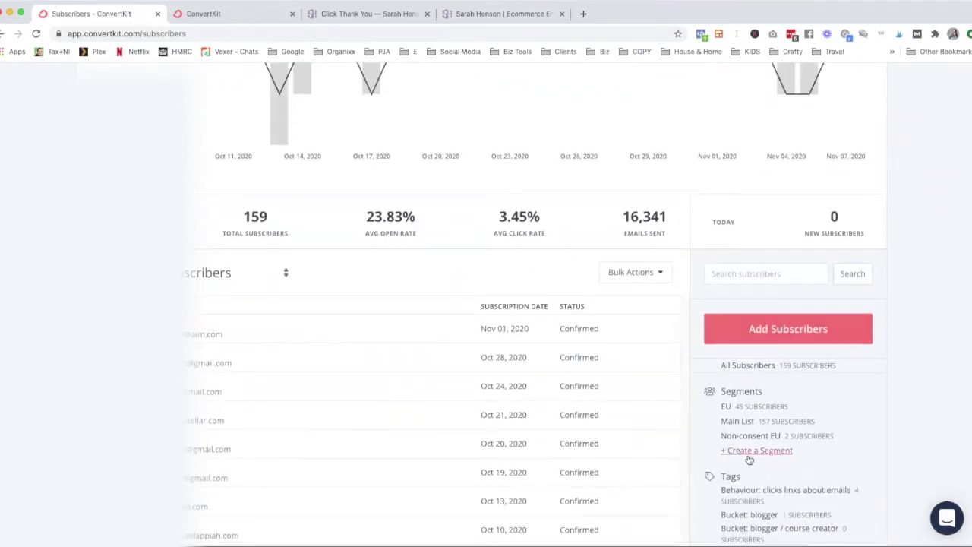
{"action": "left_click", "coordinate": [761, 451]}
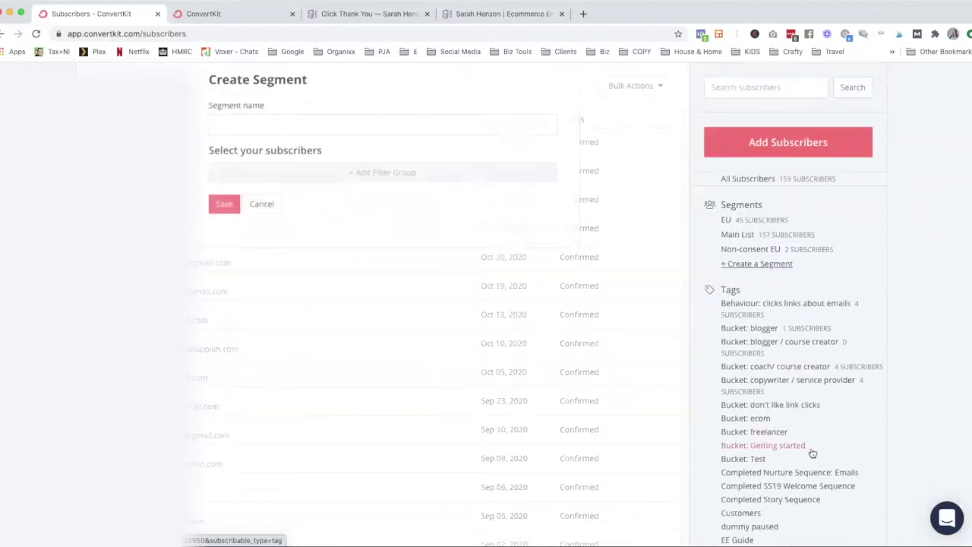
{"action": "left_click", "coordinate": [259, 136]}
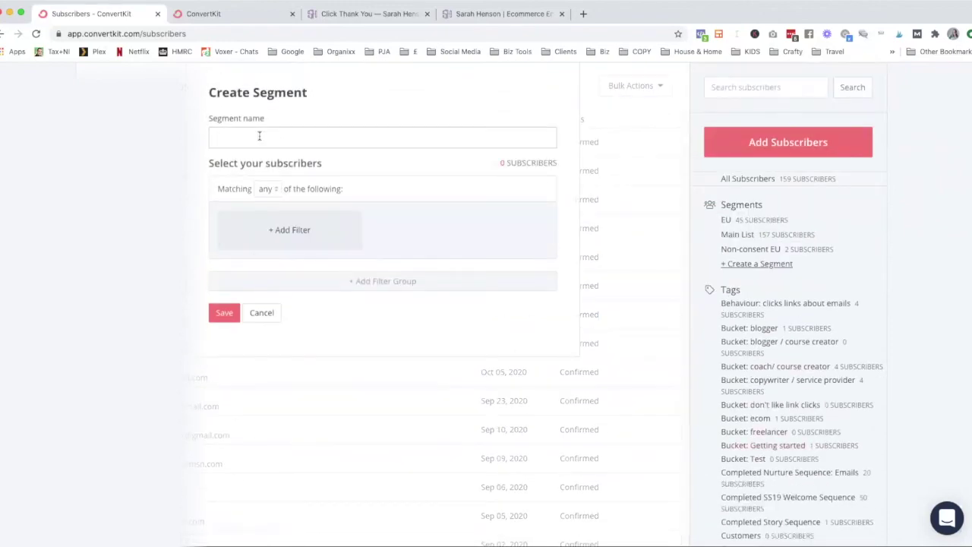
{"action": "type", "text": "Customer Only"}
Filter the segment to subscribers subscribed to the Customers tag and save it.
{"action": "left_click", "coordinate": [282, 237]}
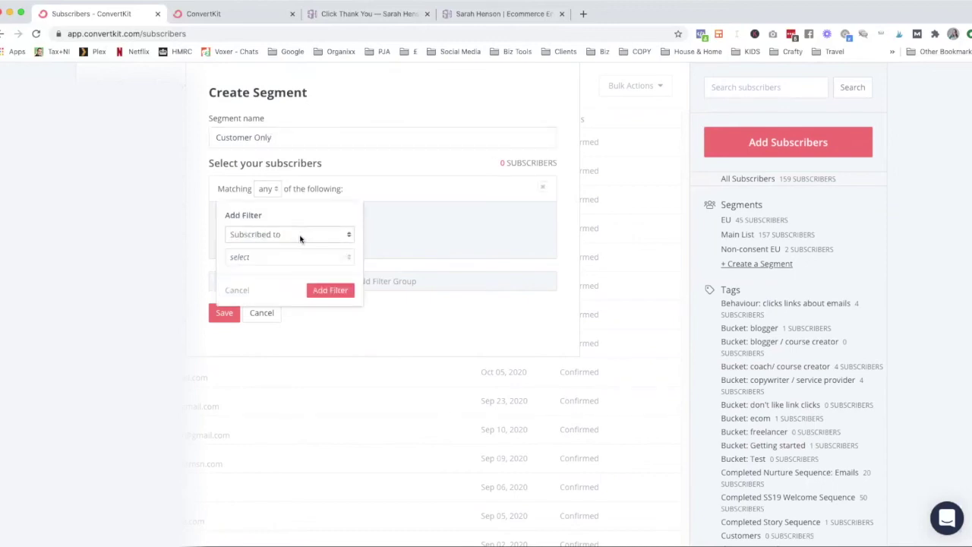
{"action": "left_click", "coordinate": [299, 235]}
{"action": "left_click", "coordinate": [300, 235]}
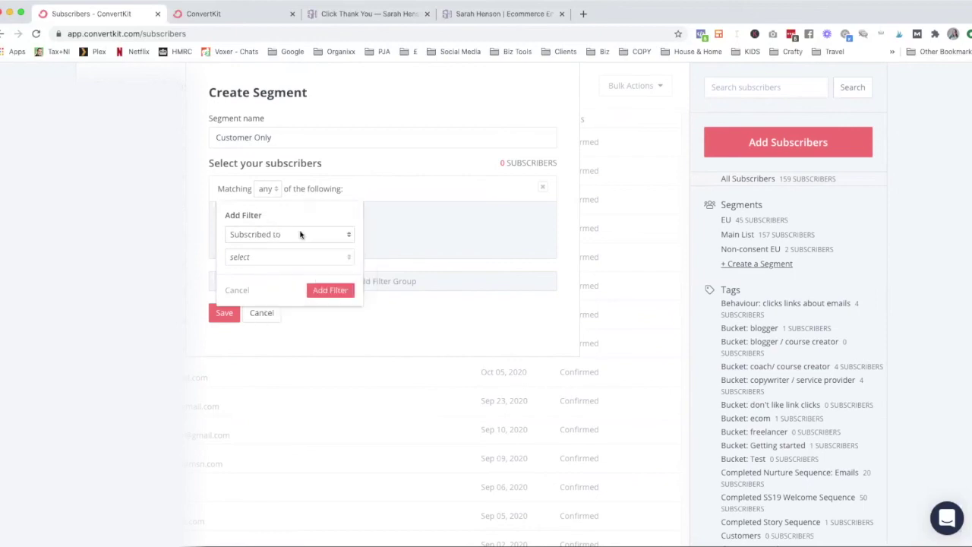
{"action": "left_click", "coordinate": [245, 258]}
{"action": "left_click", "coordinate": [250, 301]}
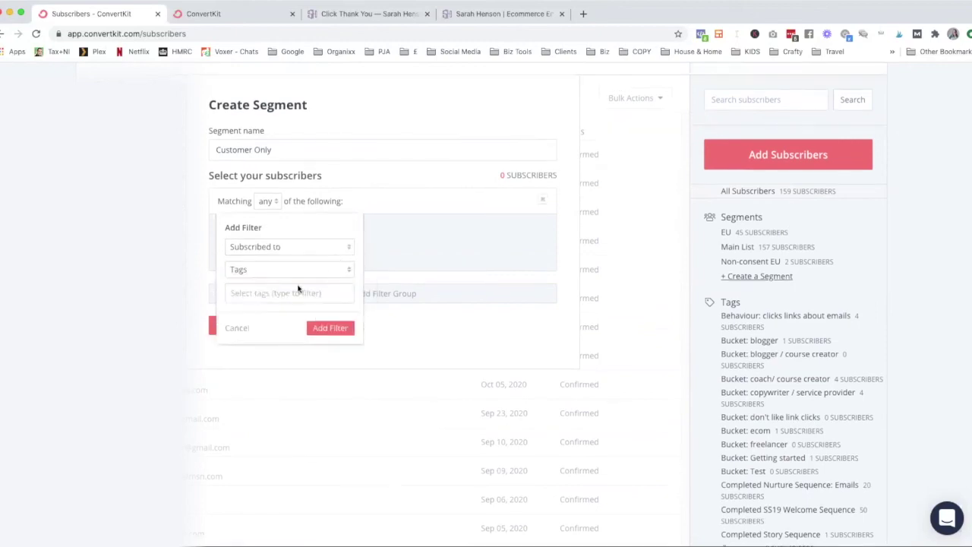
{"action": "left_click", "coordinate": [258, 294]}
{"action": "type", "text": "cus"}
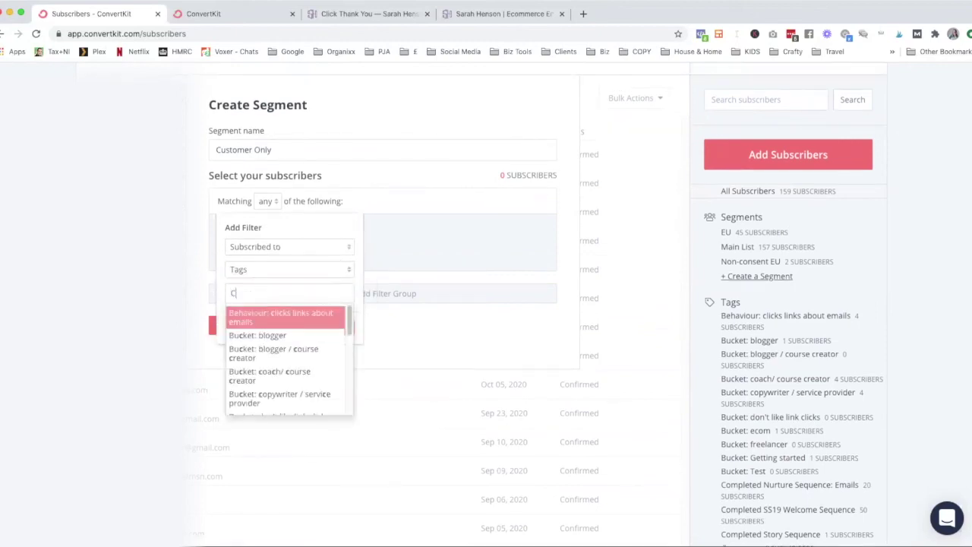
{"action": "left_click", "coordinate": [241, 317]}
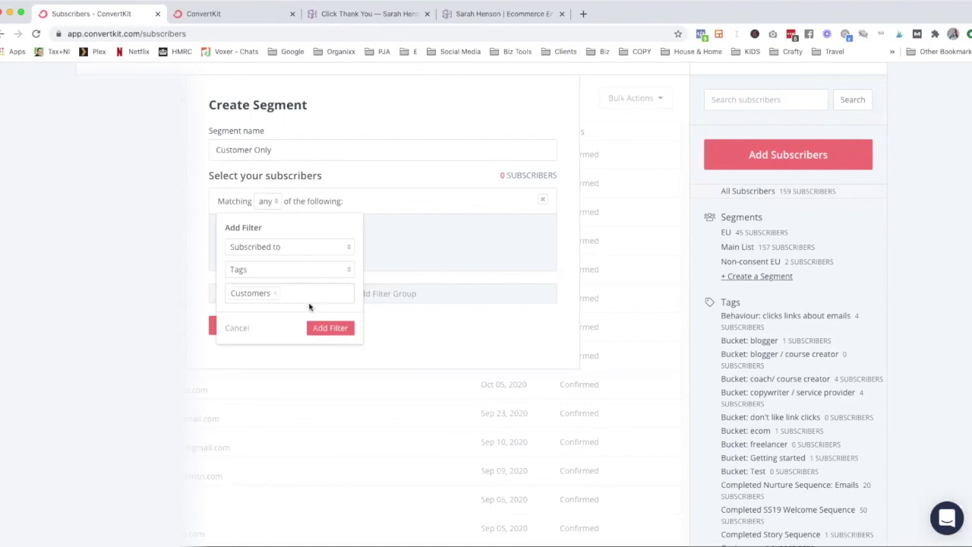
{"action": "left_click", "coordinate": [322, 329]}
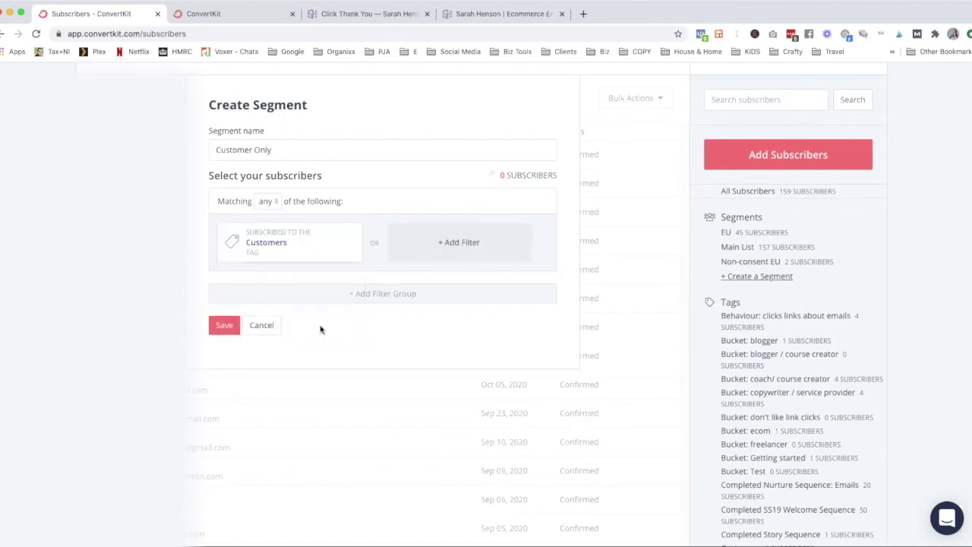
{"action": "left_click", "coordinate": [227, 325]}
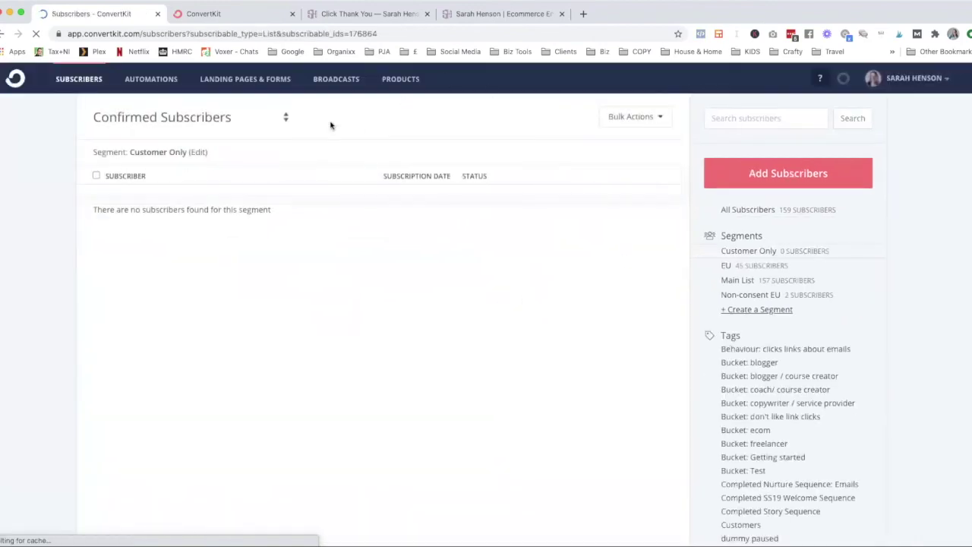
Create a new broadcast with recipients filtered Within Segment to 'Customer Only'.
{"action": "left_click", "coordinate": [330, 80]}
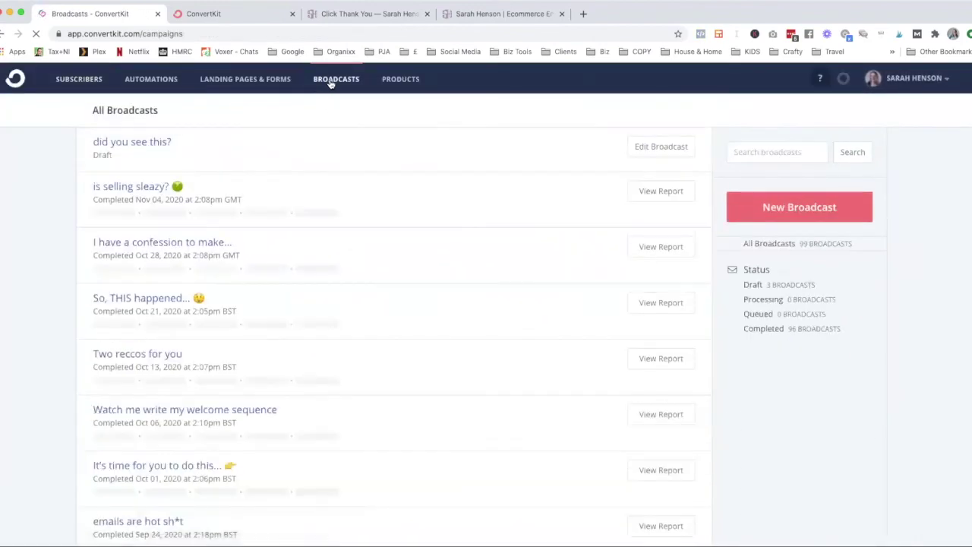
{"action": "left_click", "coordinate": [785, 211]}
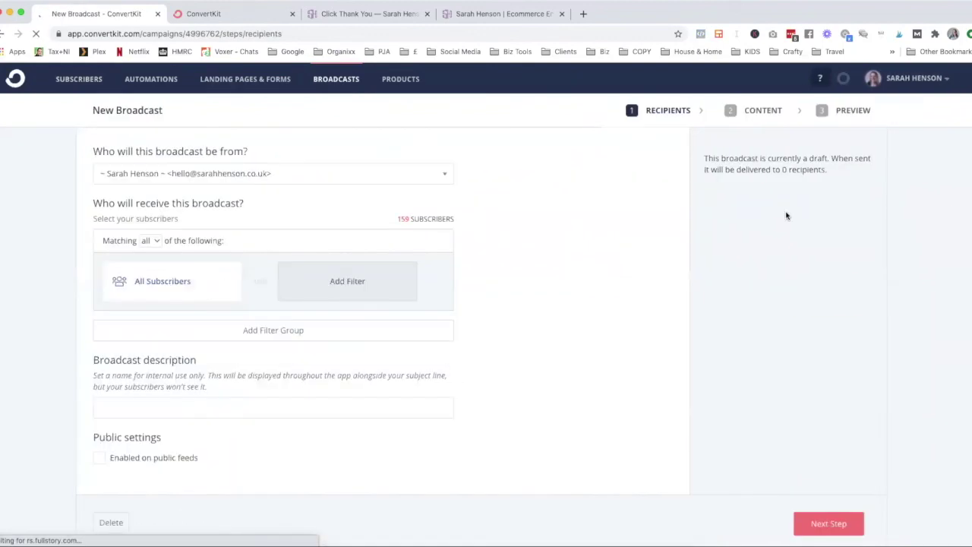
{"action": "left_click", "coordinate": [169, 287]}
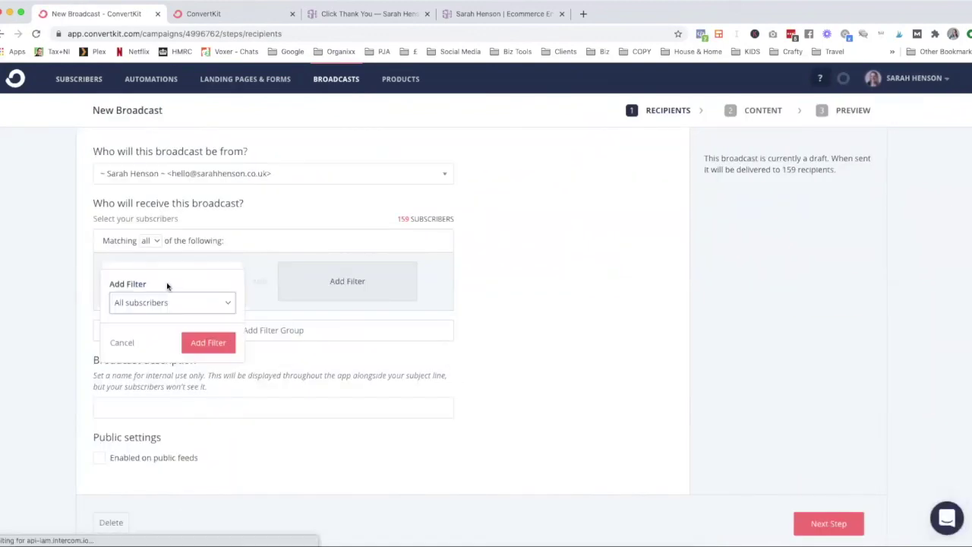
{"action": "left_click", "coordinate": [160, 305]}
{"action": "left_click", "coordinate": [157, 338]}
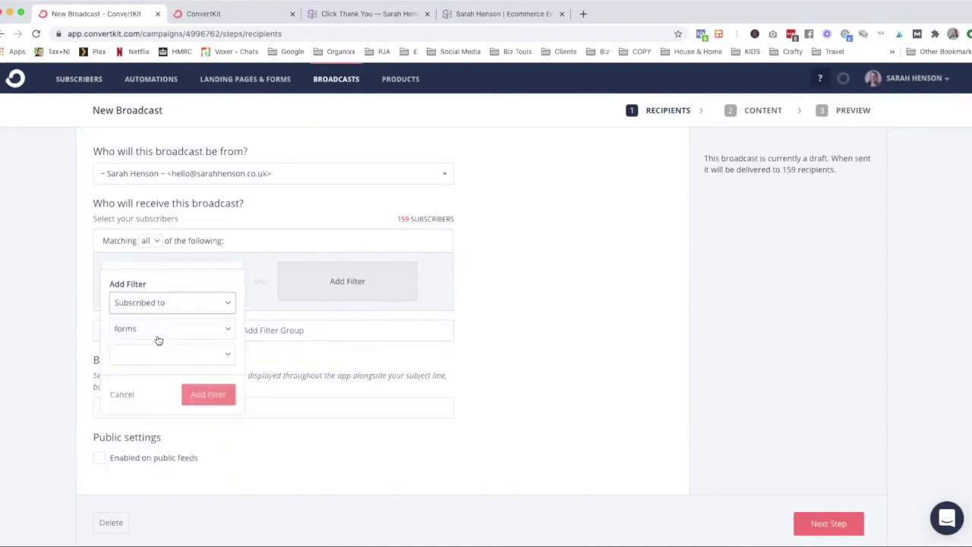
{"action": "left_click", "coordinate": [177, 307]}
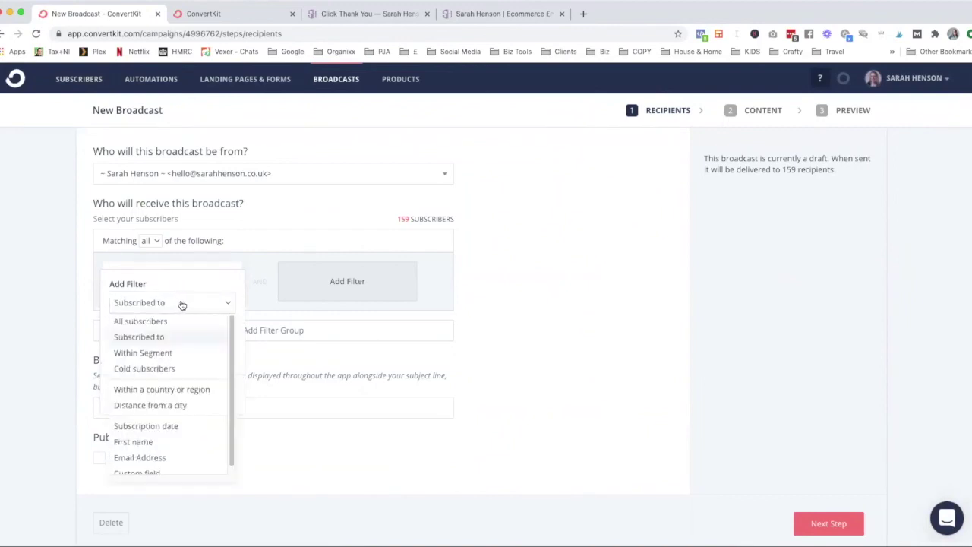
{"action": "left_click", "coordinate": [160, 351]}
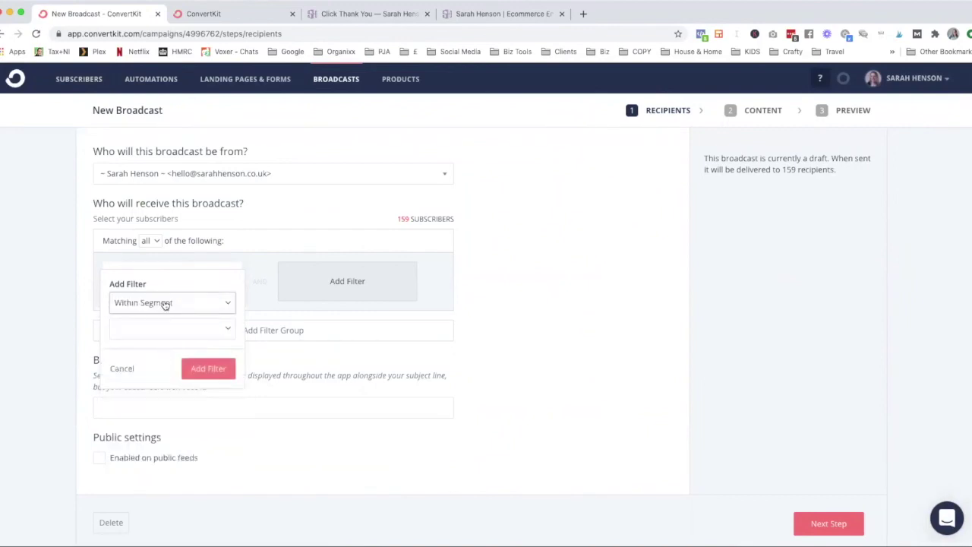
{"action": "left_click", "coordinate": [228, 330]}
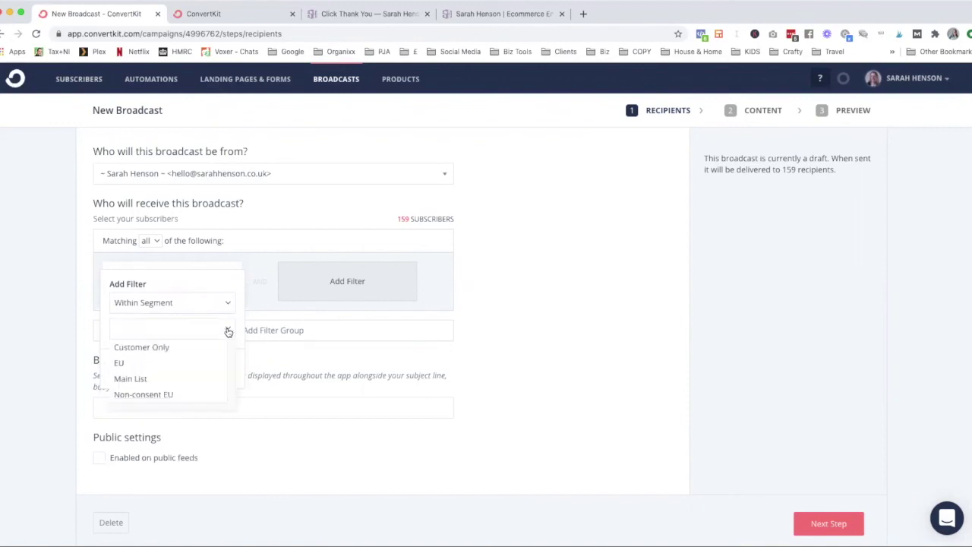
{"action": "left_click", "coordinate": [152, 348]}
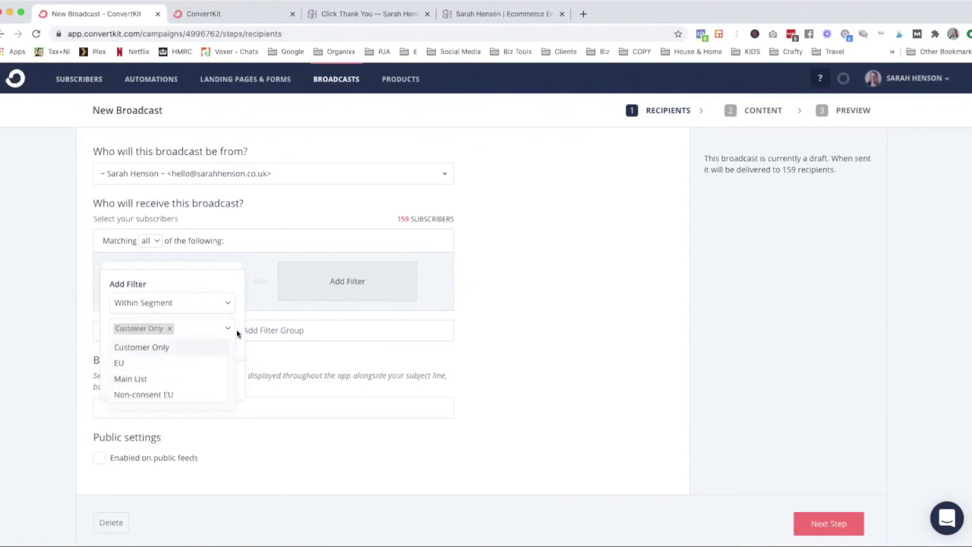
{"action": "left_click", "coordinate": [238, 332]}
{"action": "left_click", "coordinate": [211, 381]}
{"action": "scroll", "coordinate": [393, 380], "scroll_direction": "down", "scroll_amount": 1}
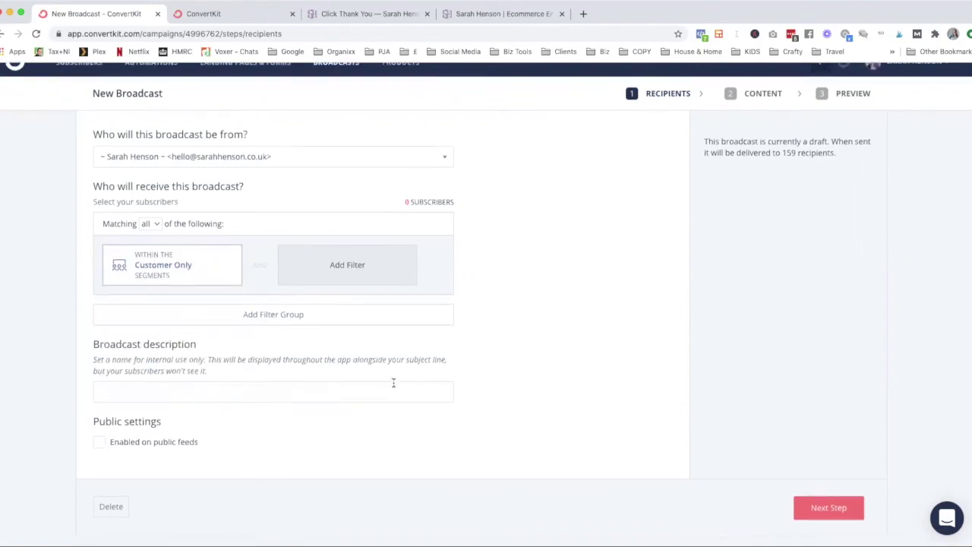